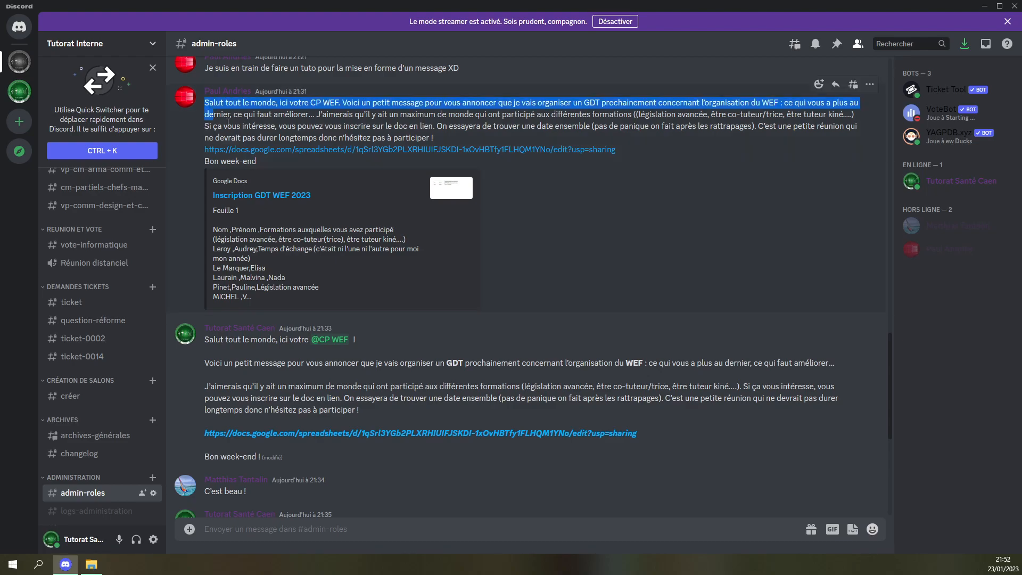
# Examine the unformatted and formatted WEF announcements and the message listing the text styles in the admin-roles channel.
pyautogui.click(270, 387)
pyautogui.moveTo(195, 344); pyautogui.dragTo(309, 455)
pyautogui.click(666, 419)
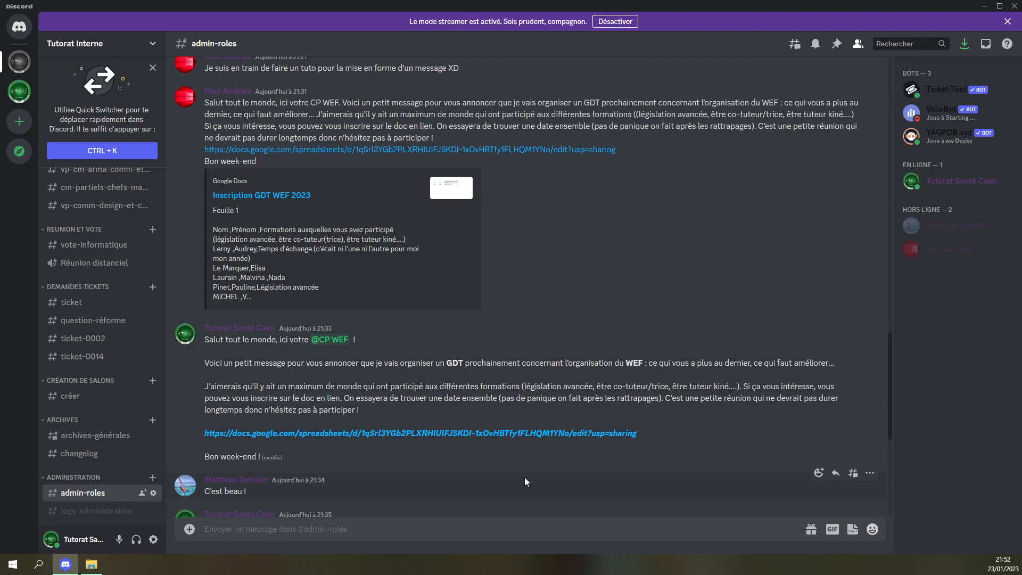
pyautogui.scroll(-3, 525, 476)
pyautogui.scroll(-1, 282, 415)
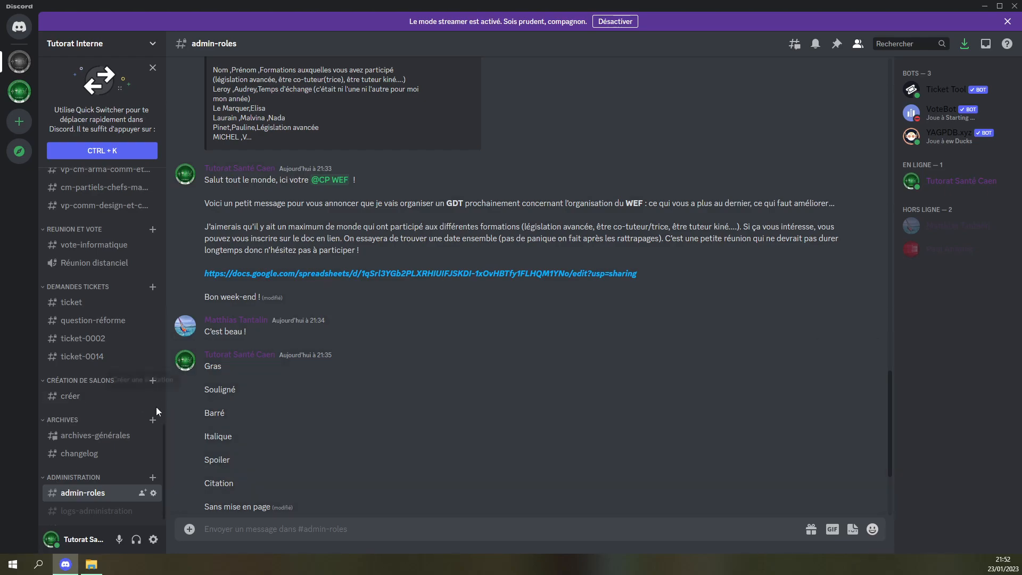
pyautogui.scroll(-2, 641, 360)
pyautogui.scroll(-1, 585, 266)
pyautogui.scroll(2, 538, 342)
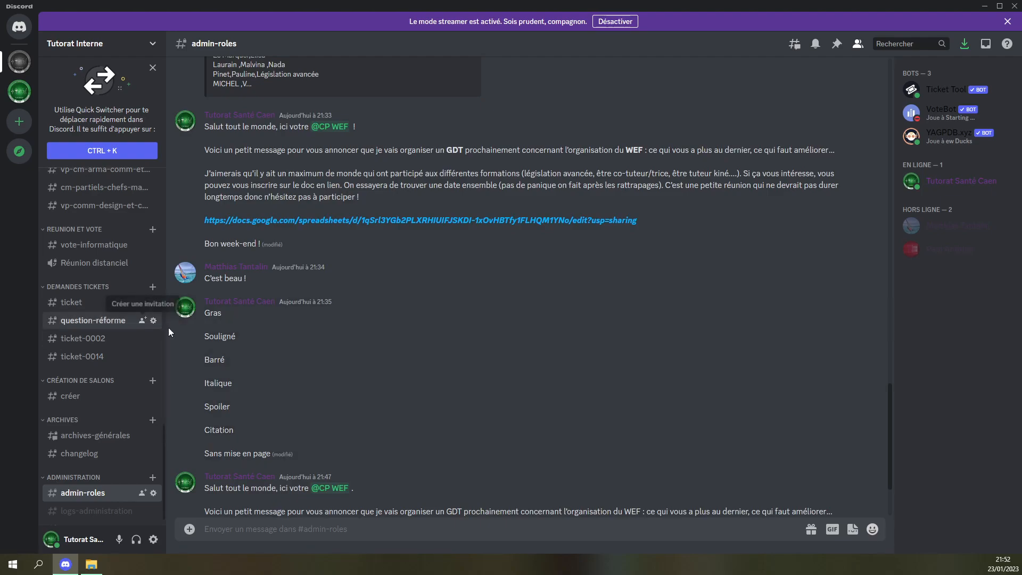
pyautogui.moveTo(205, 312); pyautogui.dragTo(293, 461)
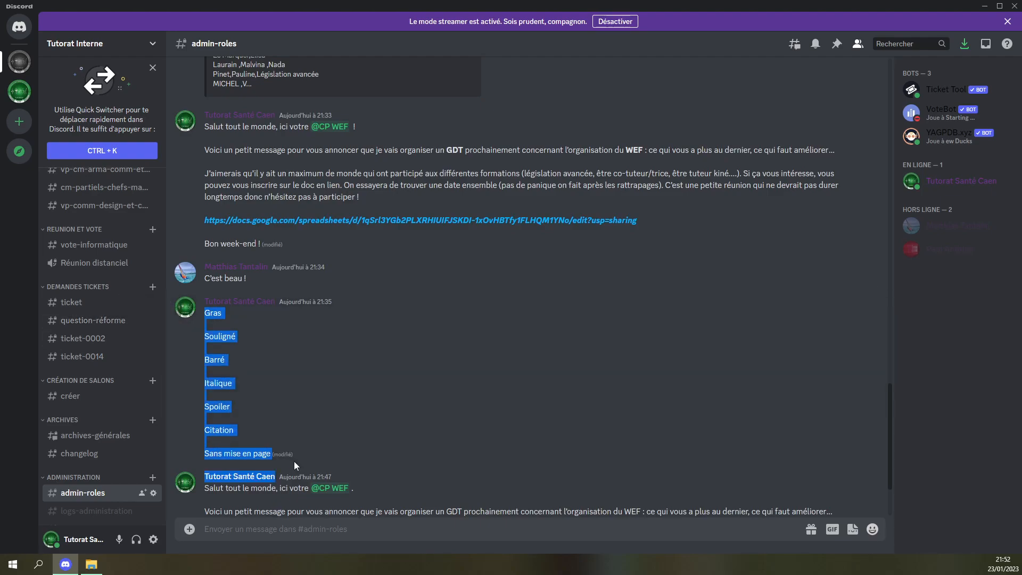
pyautogui.click(235, 264)
pyautogui.scroll(-1, 385, 387)
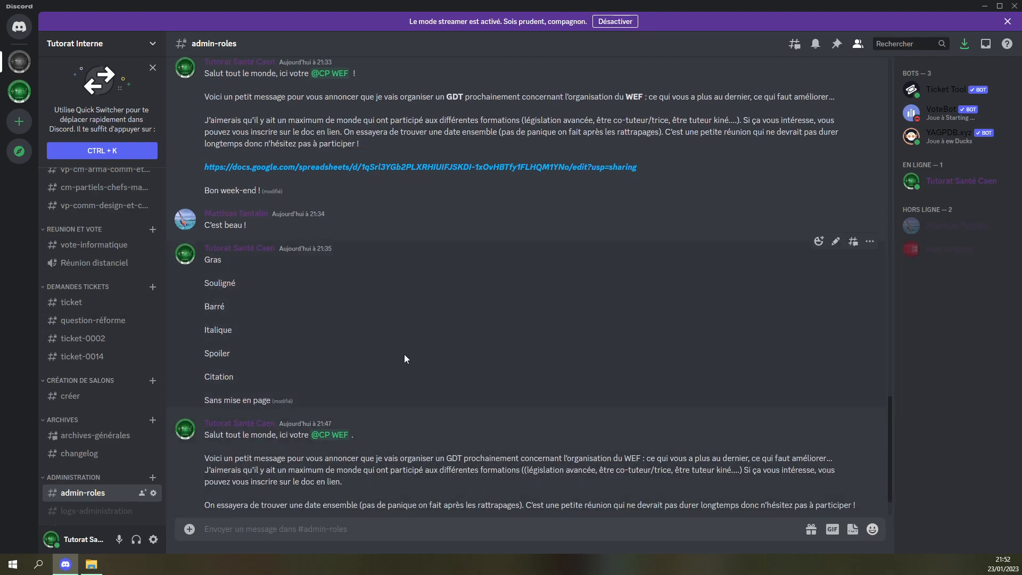
# Open the message listing the text styles for editing and make the word "Gras" bold.
pyautogui.click(836, 243)
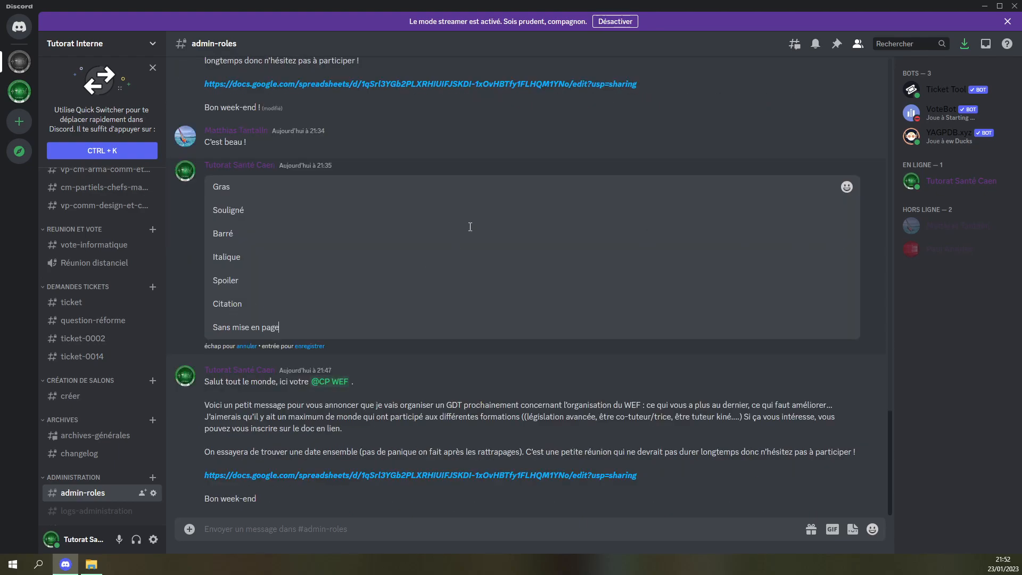
pyautogui.doubleClick(222, 292)
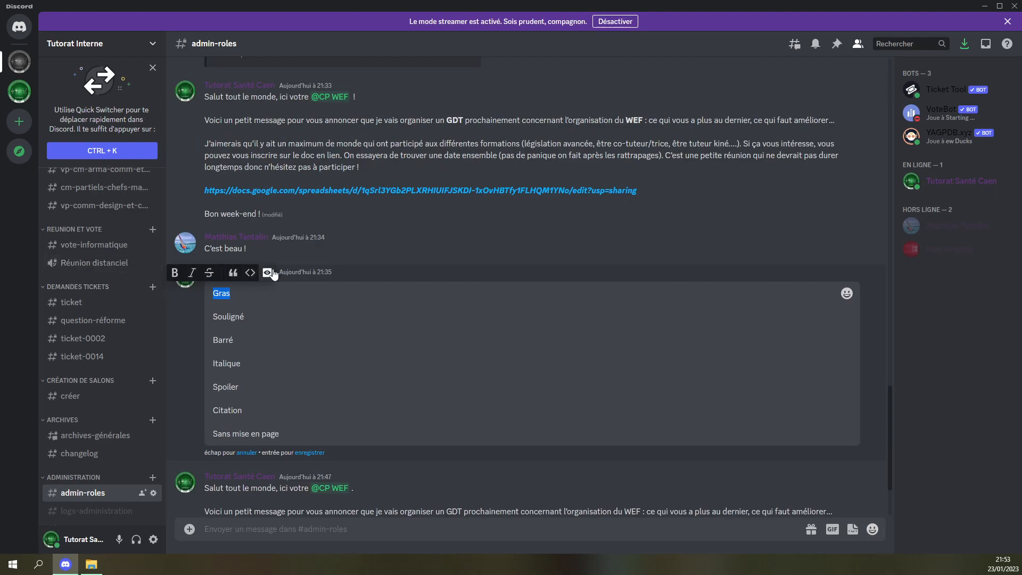
pyautogui.click(174, 273)
# Underline the word "Souligné" by surrounding it with double underscores.
pyautogui.click(271, 314)
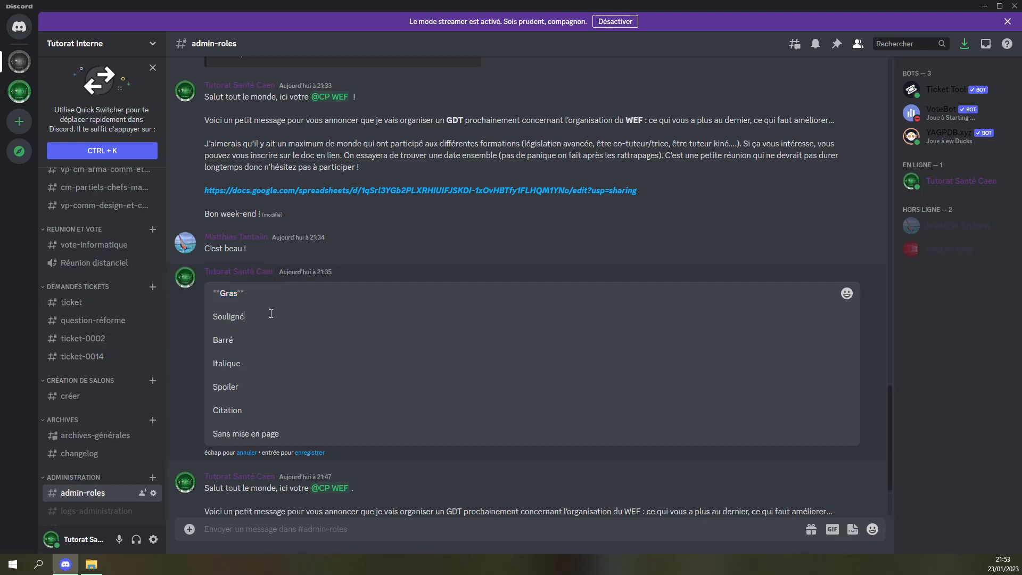
pyautogui.write('__')
pyautogui.click(215, 314)
pyautogui.write('__')
pyautogui.click(292, 323)
# Apply strikethrough to the word "Barré" and italics to the word "Italique".
pyautogui.doubleClick(226, 341)
pyautogui.click(212, 320)
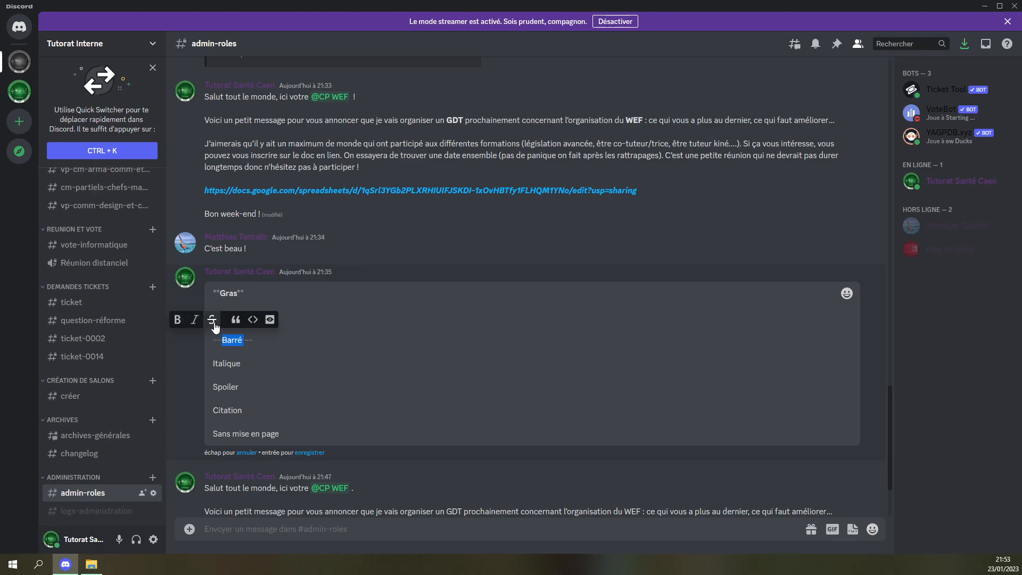
pyautogui.doubleClick(227, 364)
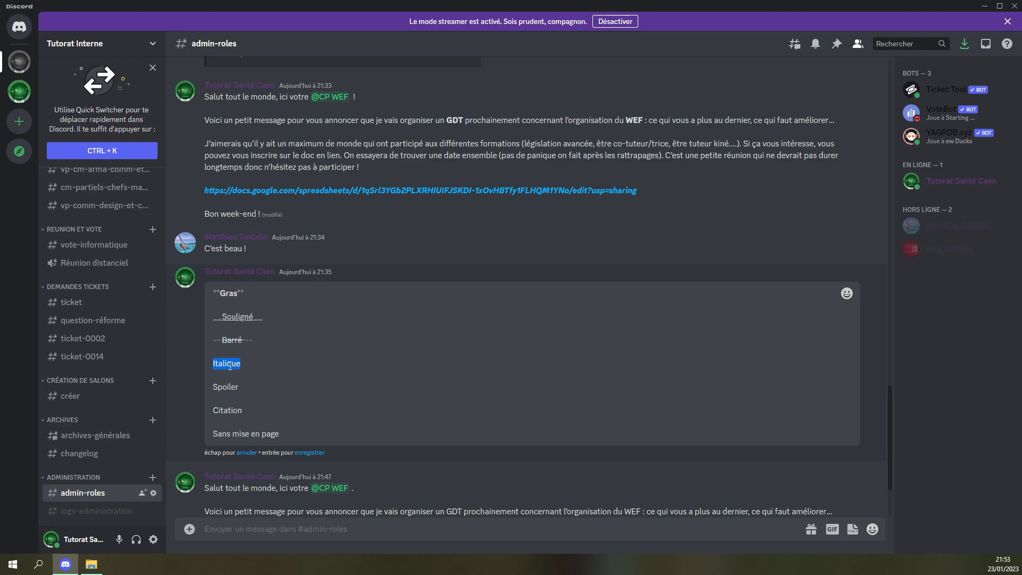
pyautogui.click(197, 343)
# Mark the word "Spoiler" as a spoiler and turn the "Citation" line into a quote.
pyautogui.doubleClick(230, 389)
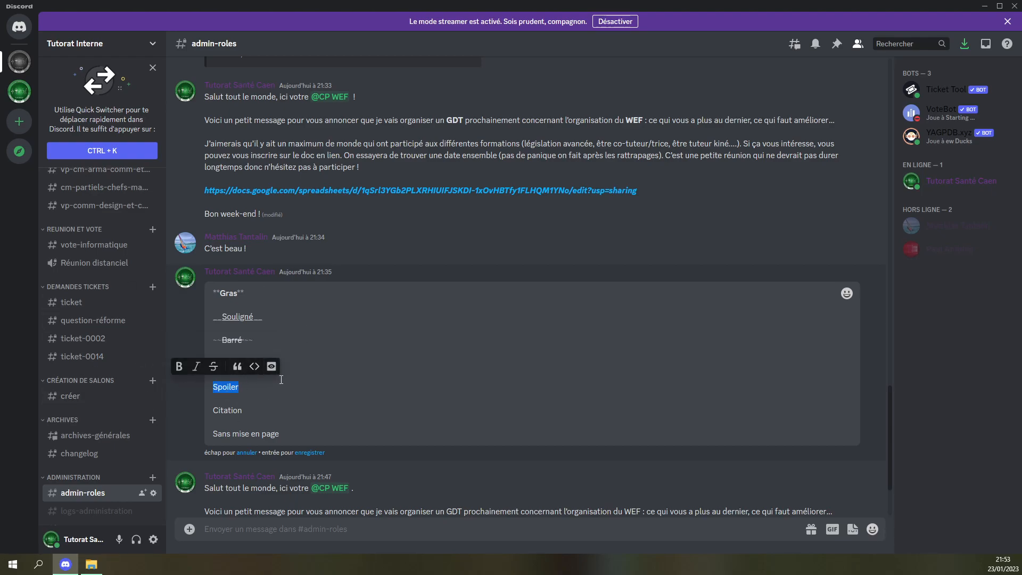
pyautogui.click(272, 367)
pyautogui.doubleClick(238, 412)
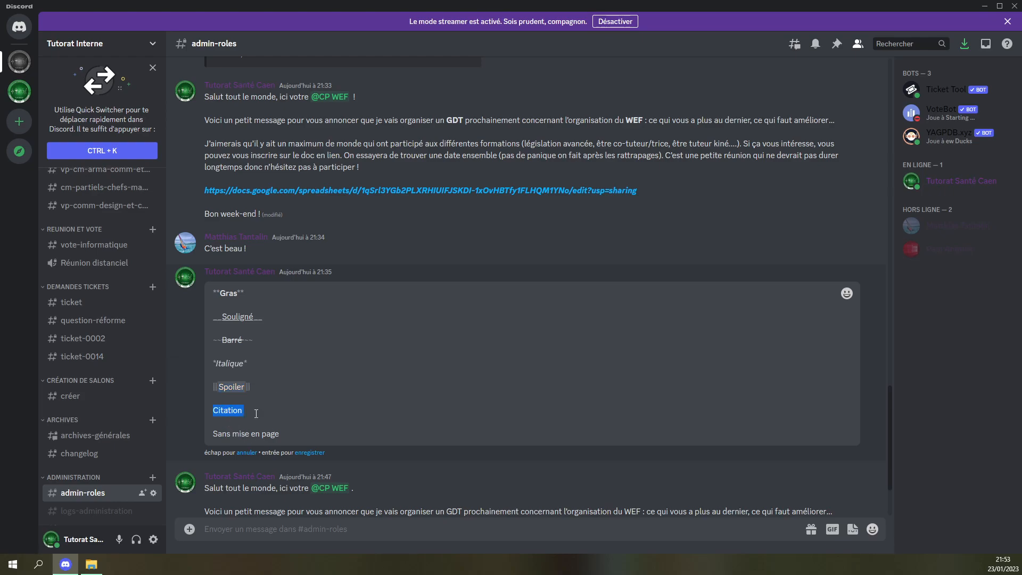
# Format the line "Sans mise en page" as inline code and save the edited message.
pyautogui.doubleClick(271, 434)
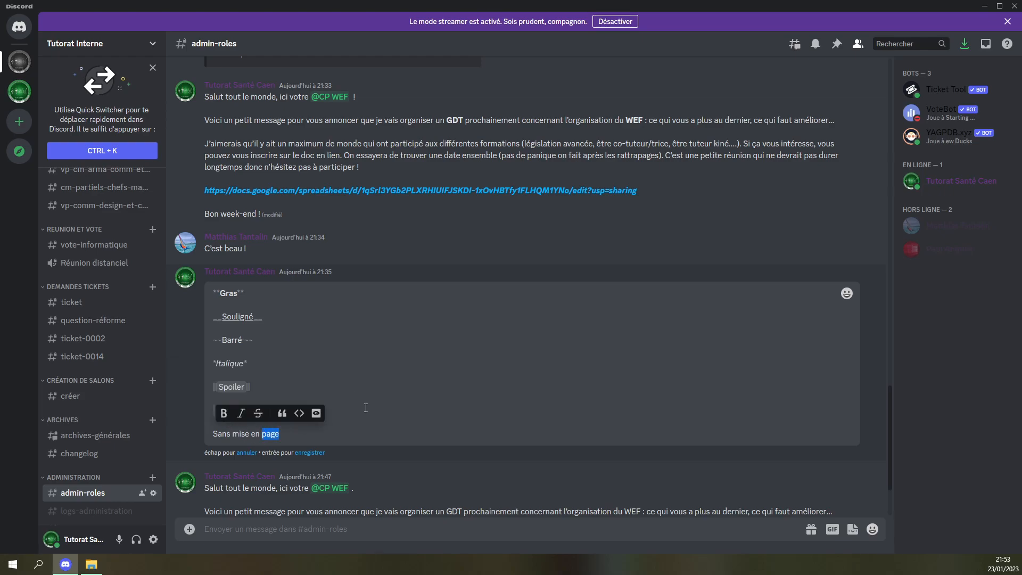
pyautogui.tripleClick(246, 438)
pyautogui.click(273, 413)
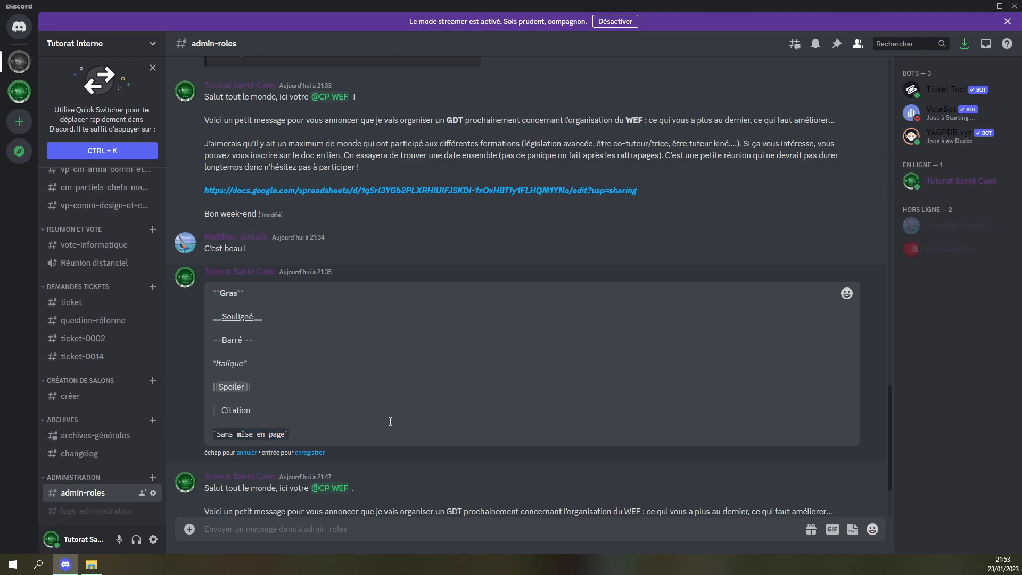
pyautogui.press('Return')
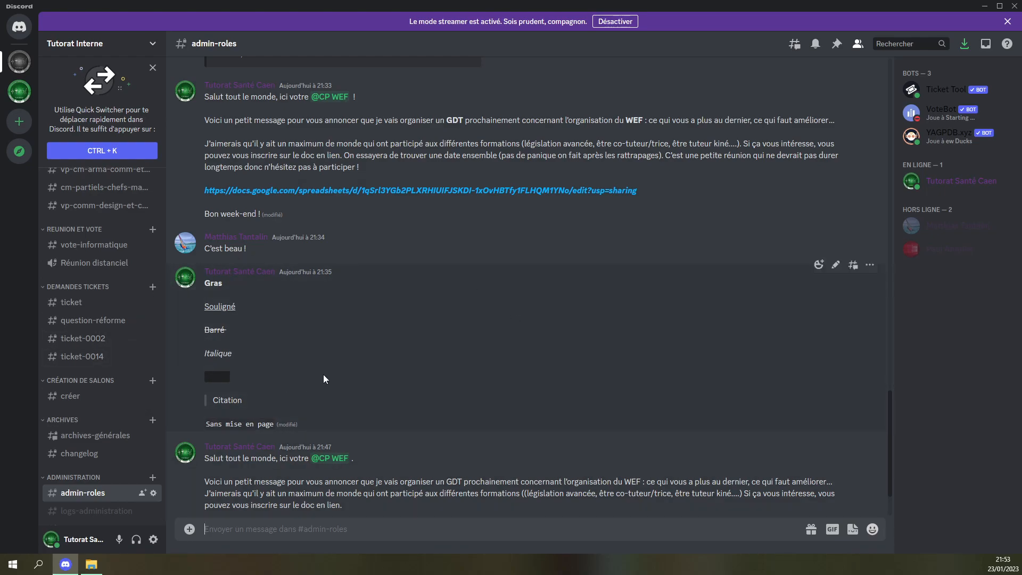
# Reveal the hidden spoiler text in the edited message and inspect the quoted line below it.
pyautogui.scroll(-1, 324, 379)
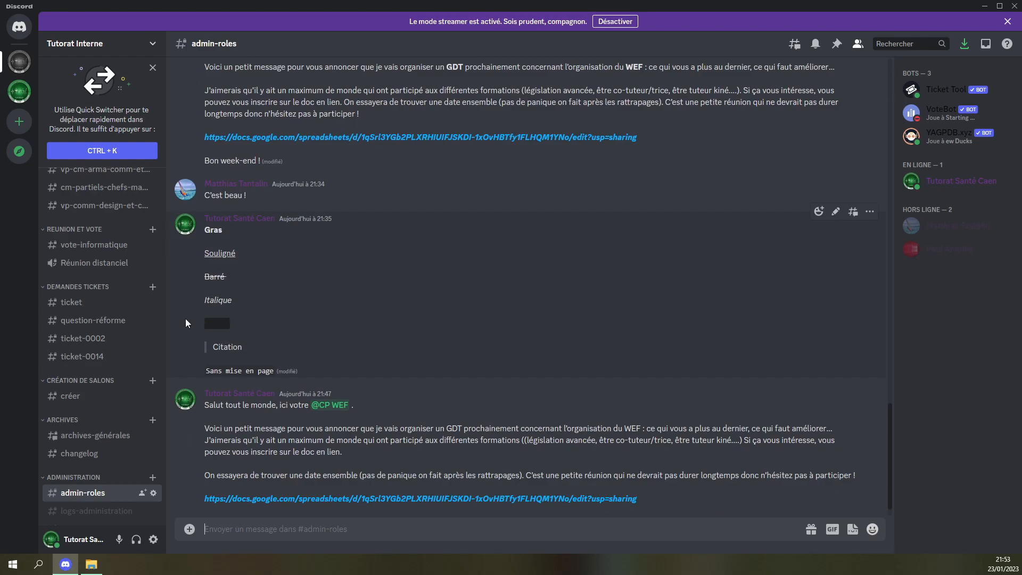
pyautogui.click(218, 323)
pyautogui.moveTo(212, 346); pyautogui.dragTo(152, 338)
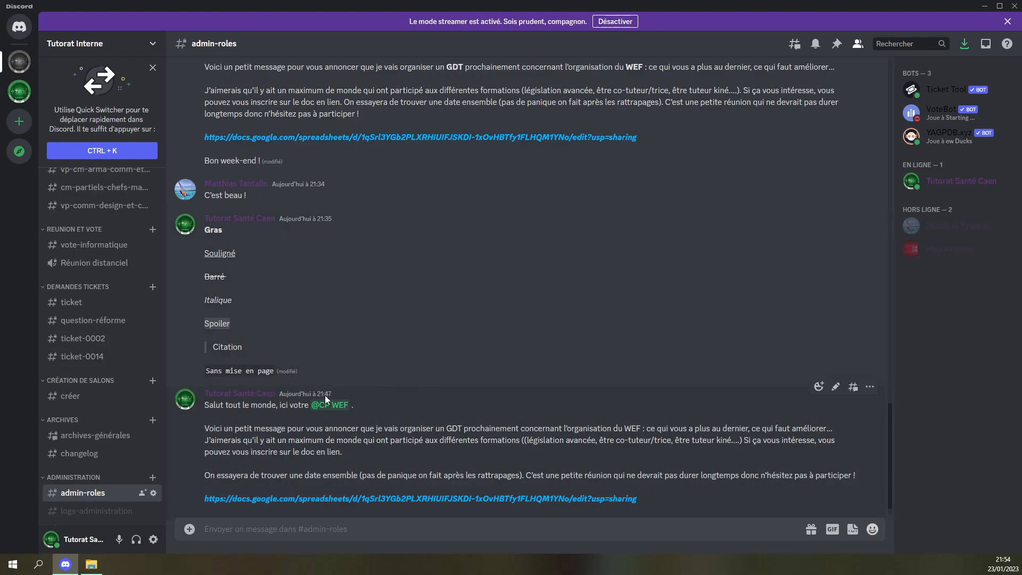
# Delete the WEF announcement sent at 21:47 below the text style examples.
pyautogui.click(870, 363)
pyautogui.click(793, 474)
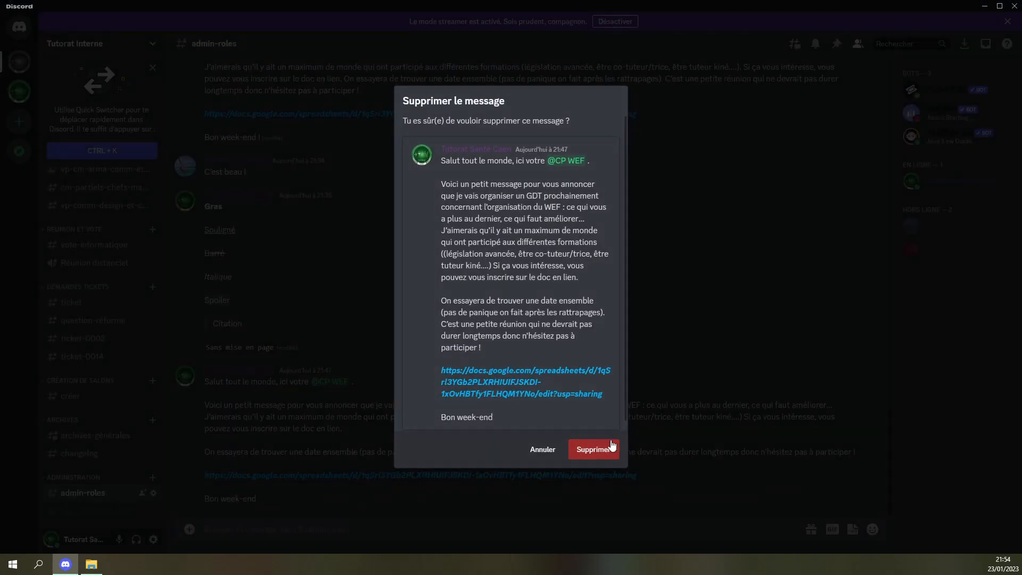
pyautogui.click(604, 448)
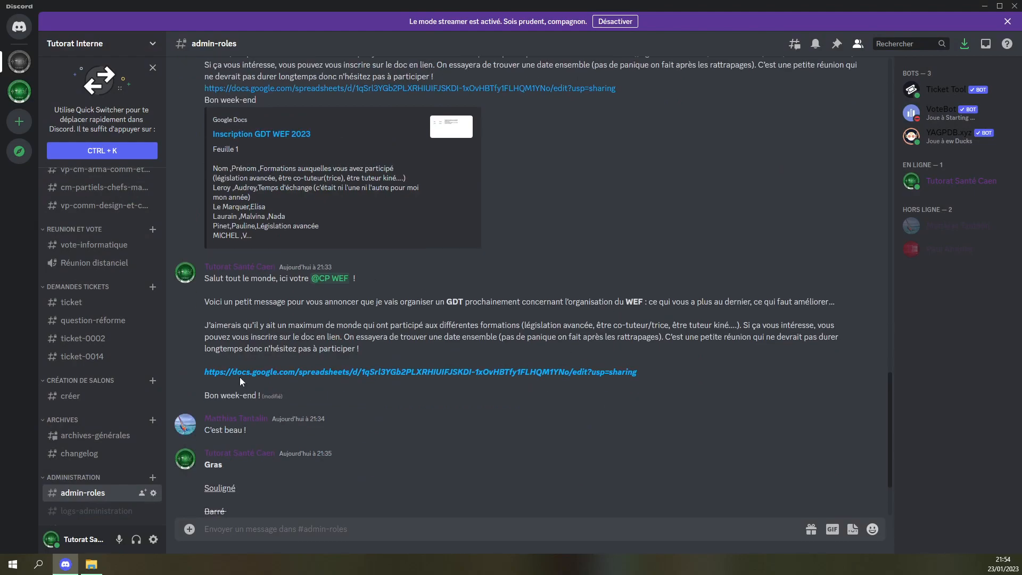
# Copy the full text of the unformatted WEF announcement sent at 21:31 and paste it into a new message.
pyautogui.scroll(5, 523, 435)
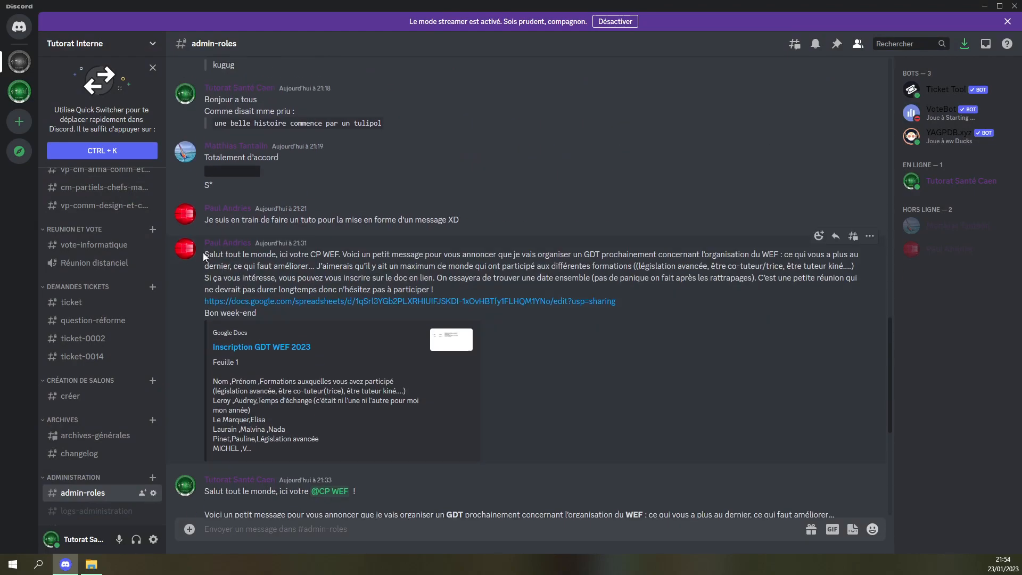
pyautogui.moveTo(202, 254); pyautogui.dragTo(269, 313)
pyautogui.rightClick(267, 271)
pyautogui.click(308, 302)
pyautogui.scroll(-6, 451, 408)
pyautogui.rightClick(307, 525)
pyautogui.click(330, 511)
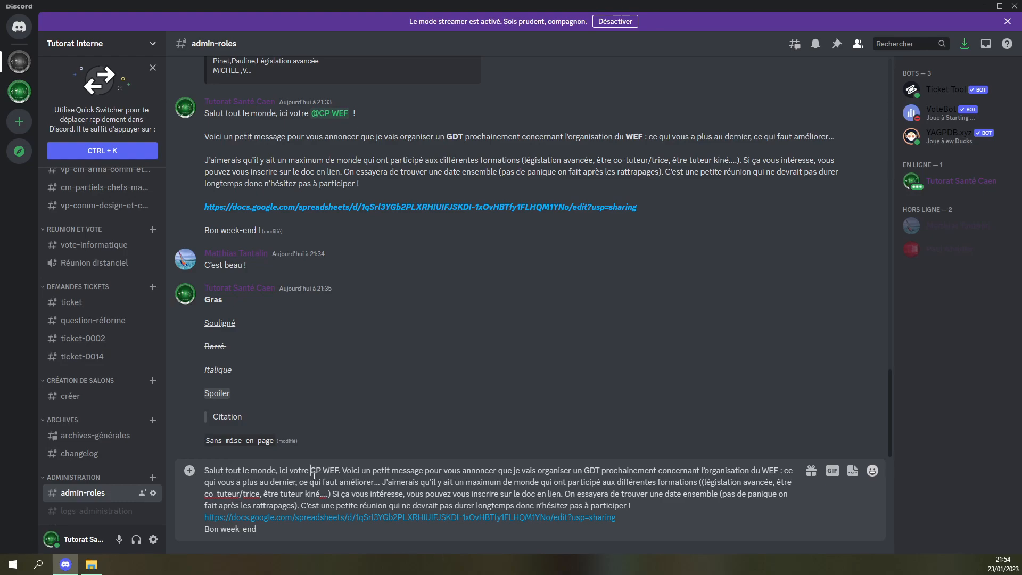
pyautogui.moveTo(313, 469); pyautogui.dragTo(340, 471)
pyautogui.write('@CP')
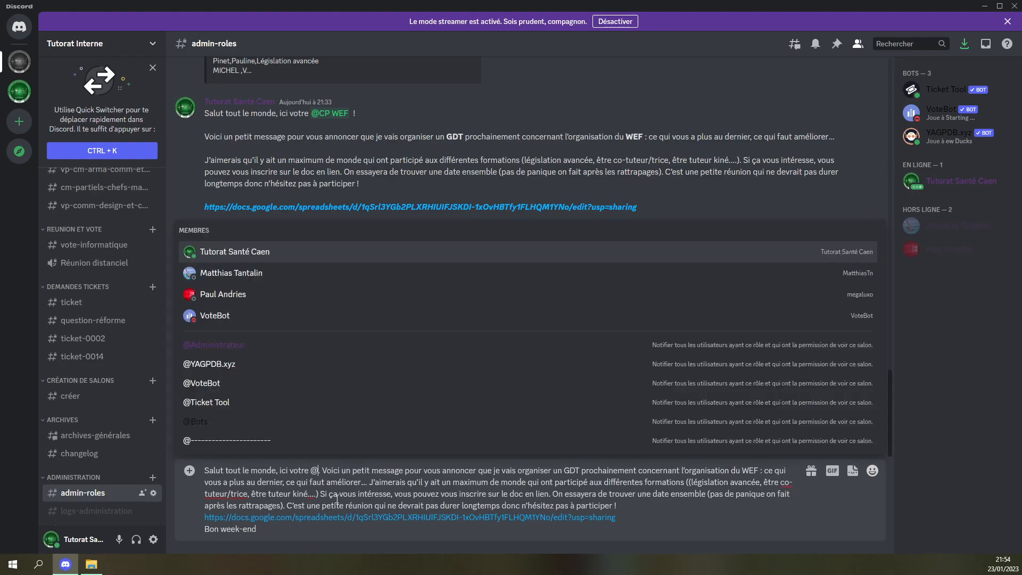
pyautogui.click(349, 366)
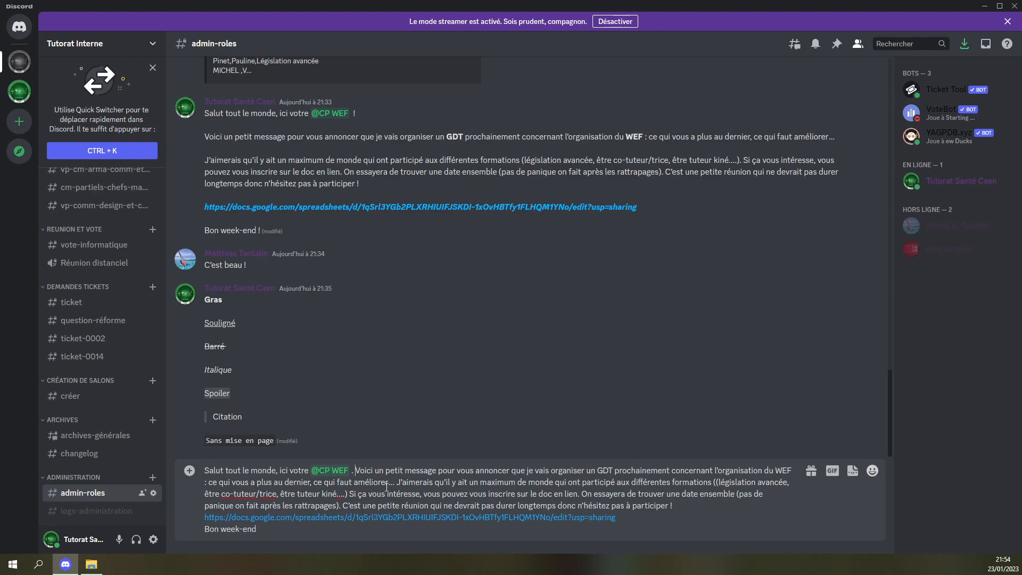
# Split the draft into paragraphs with a blank line before "Voici un petit message" and before "On essayera de trouver".
pyautogui.hotkey('shift', 'Return')
pyautogui.hotkey('shift', 'Return')
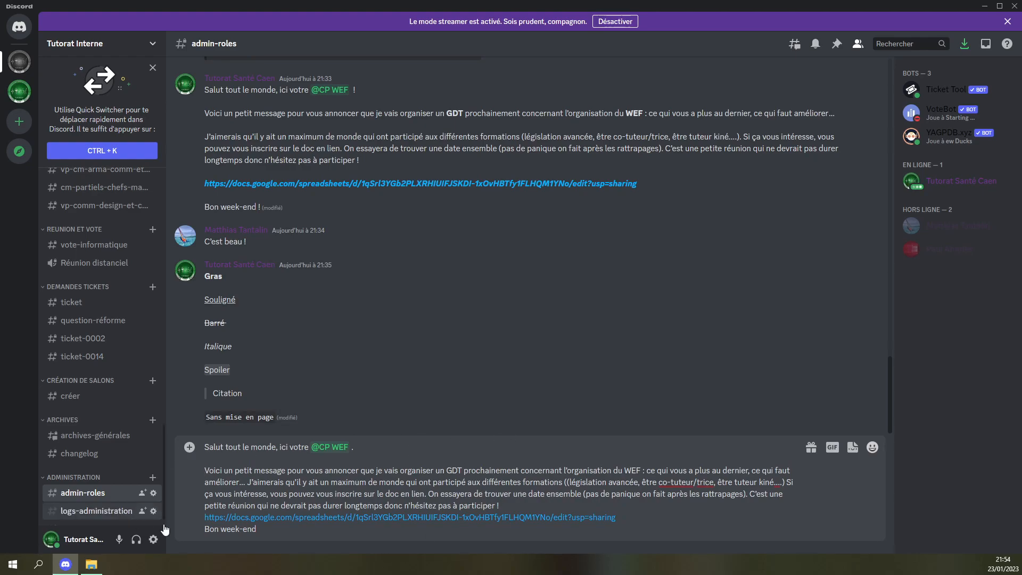
pyautogui.click(427, 494)
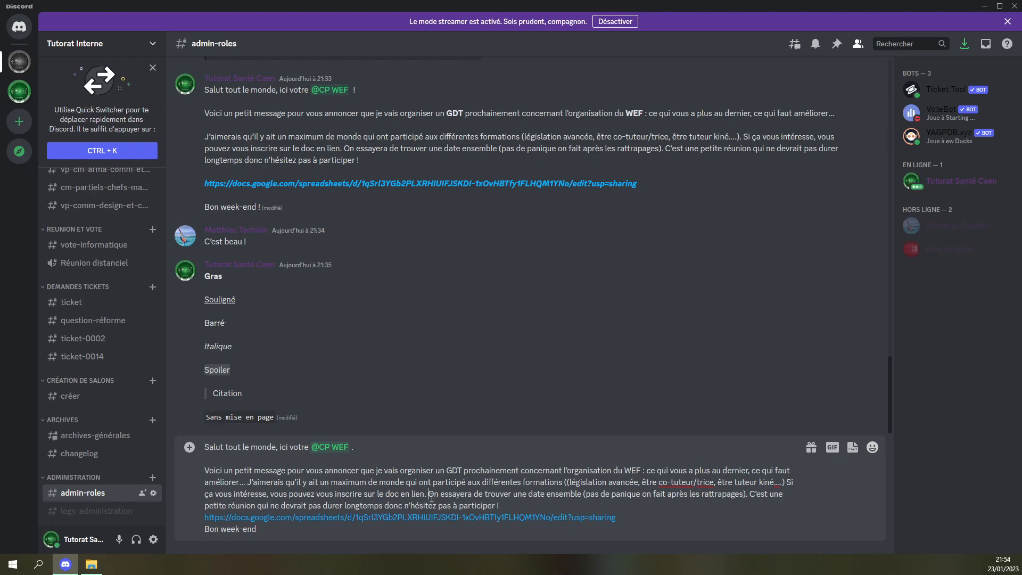
pyautogui.hotkey('shift', 'Return')
pyautogui.hotkey('shift', 'Return')
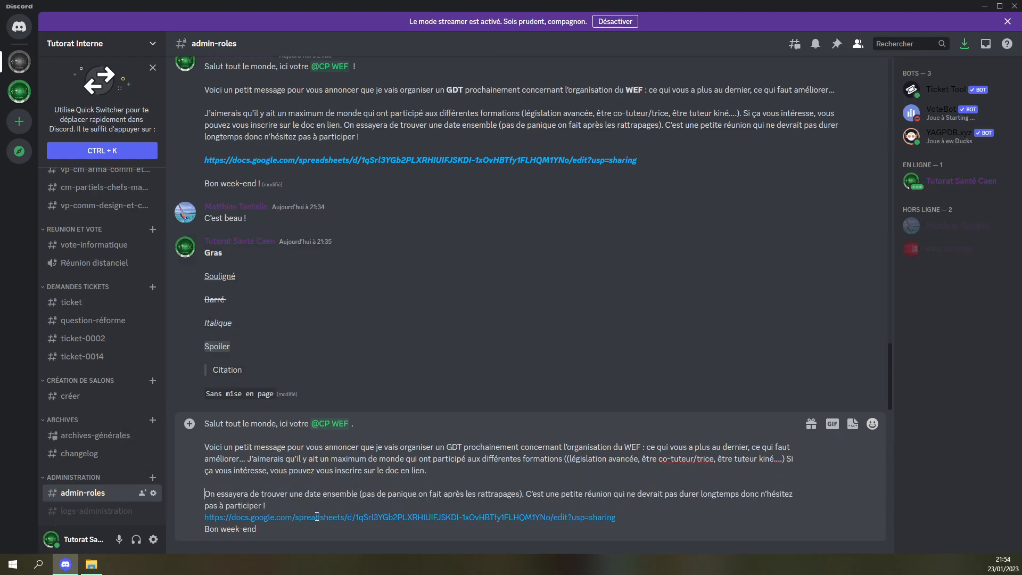
# Add a blank line above and below the Google Sheets link in the draft.
pyautogui.click(430, 502)
pyautogui.hotkey('shift', 'Return')
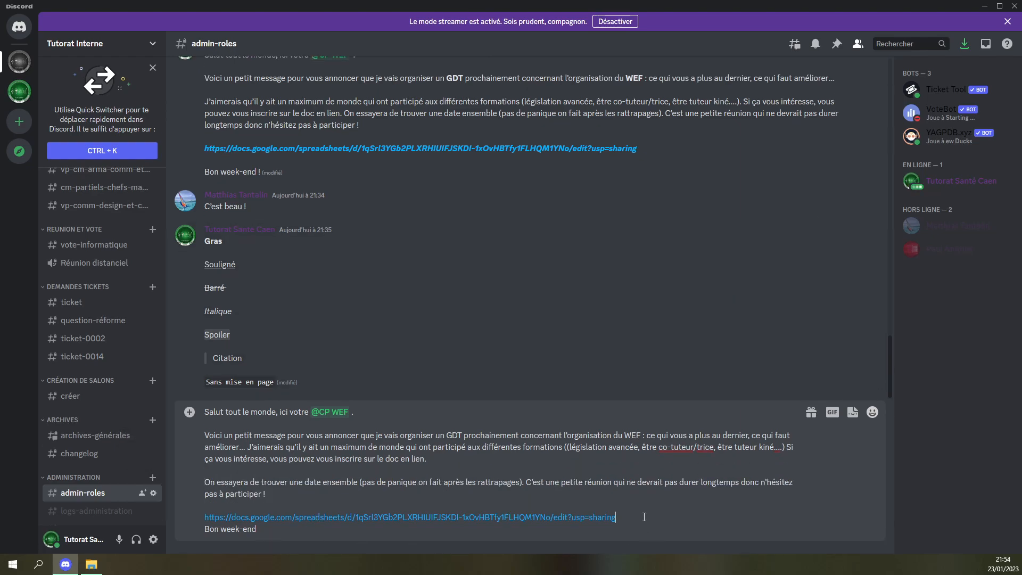
pyautogui.click(644, 517)
pyautogui.hotkey('shift', 'Return')
# Make the Google Sheets link bold and italic, and send the announcement.
pyautogui.tripleClick(346, 505)
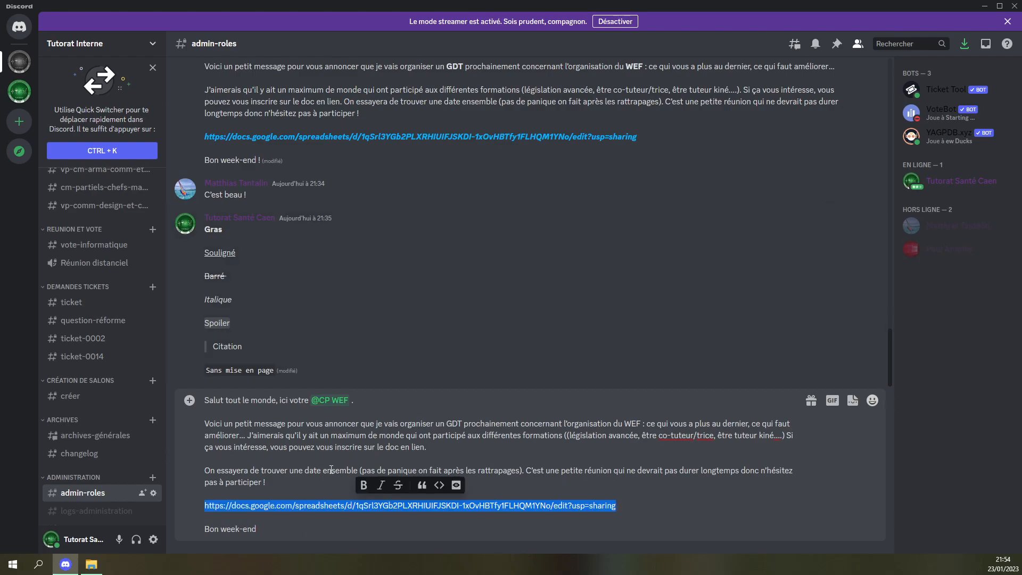
pyautogui.click(364, 485)
pyautogui.click(380, 485)
pyautogui.press('Right')
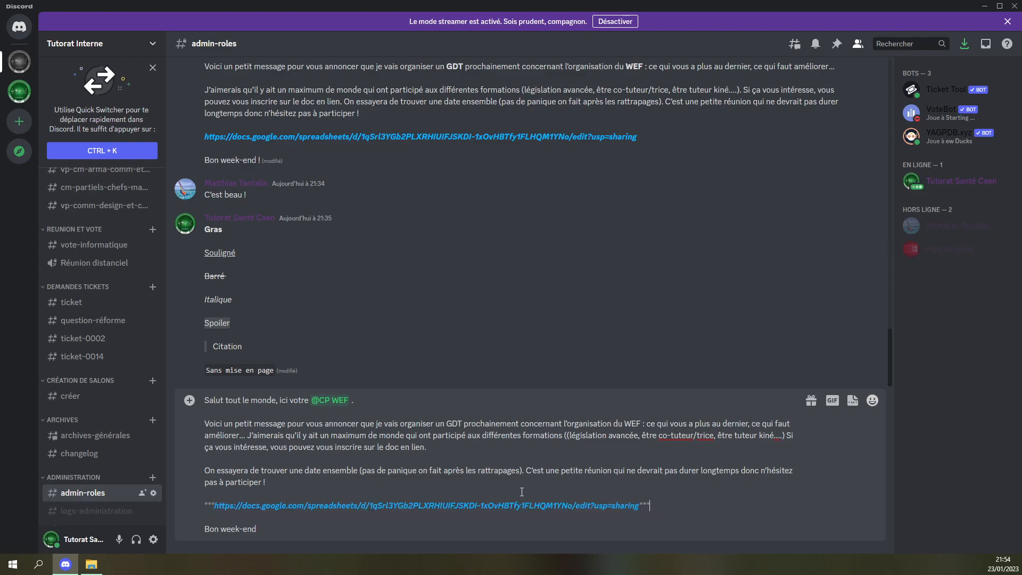
pyautogui.click(259, 531)
pyautogui.press('Return')
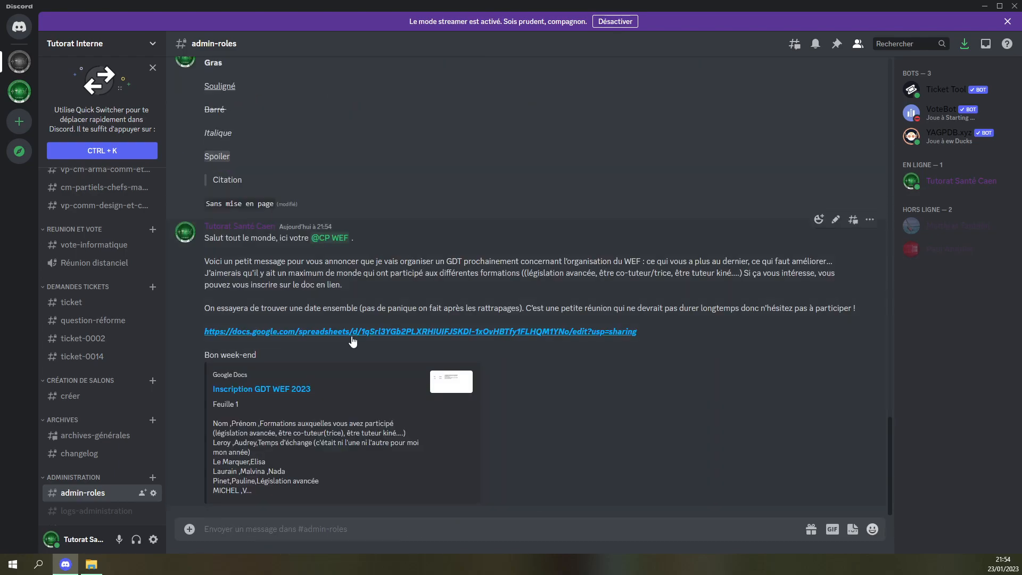
# Remove the Google Docs link preview from the newly sent announcement.
pyautogui.moveTo(207, 238); pyautogui.dragTo(301, 362)
pyautogui.click(302, 362)
pyautogui.click(486, 366)
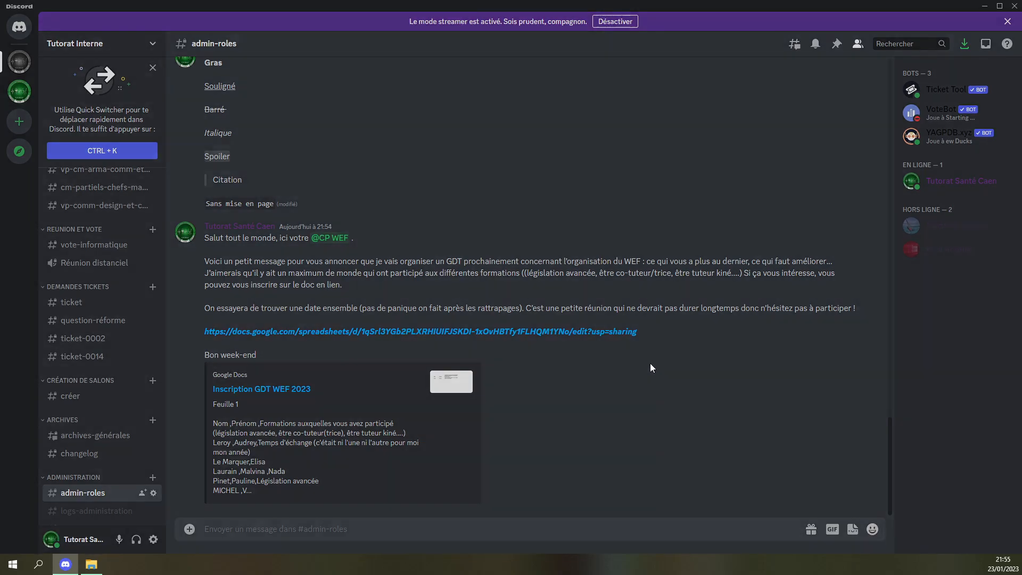
pyautogui.click(564, 323)
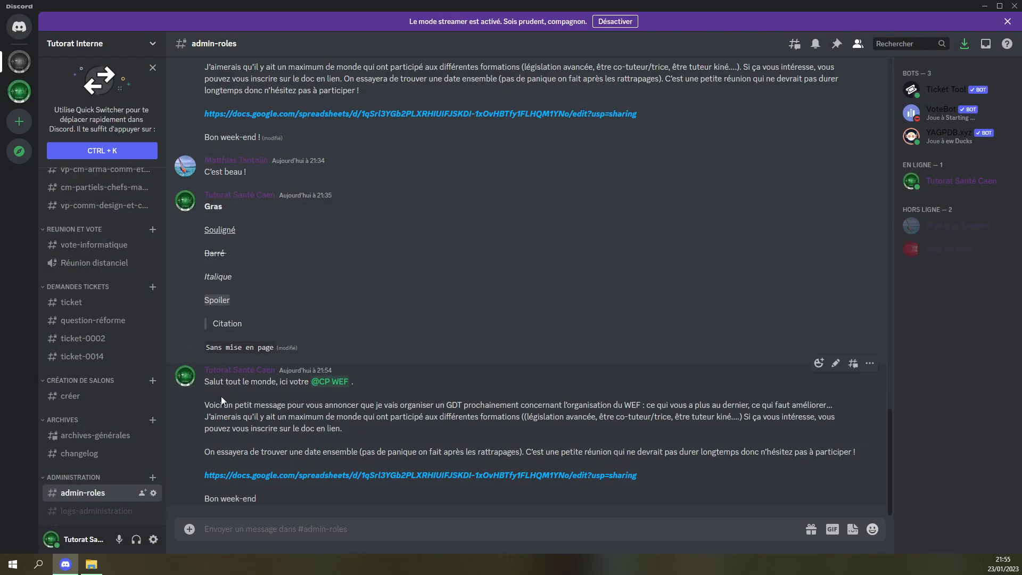
# Compare the newly sent announcement with the earlier formatted and unformatted versions in the channel.
pyautogui.moveTo(206, 381); pyautogui.dragTo(303, 512)
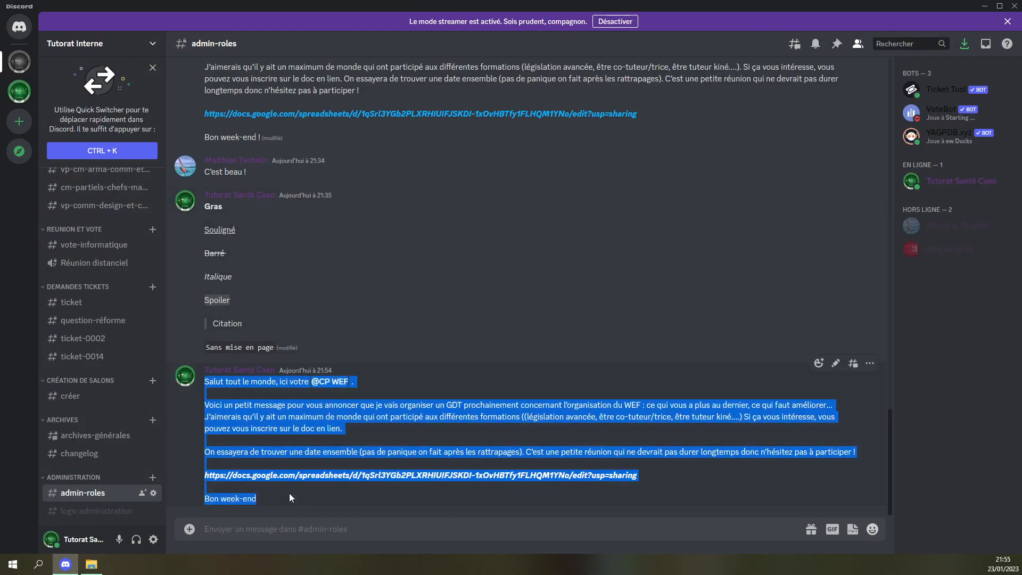
pyautogui.click(430, 401)
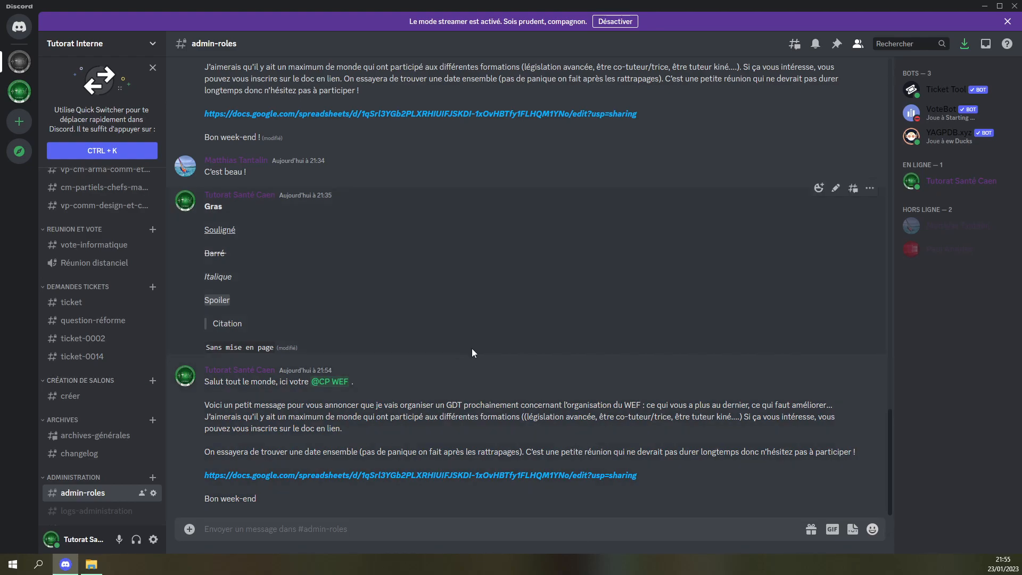
pyautogui.scroll(3, 581, 332)
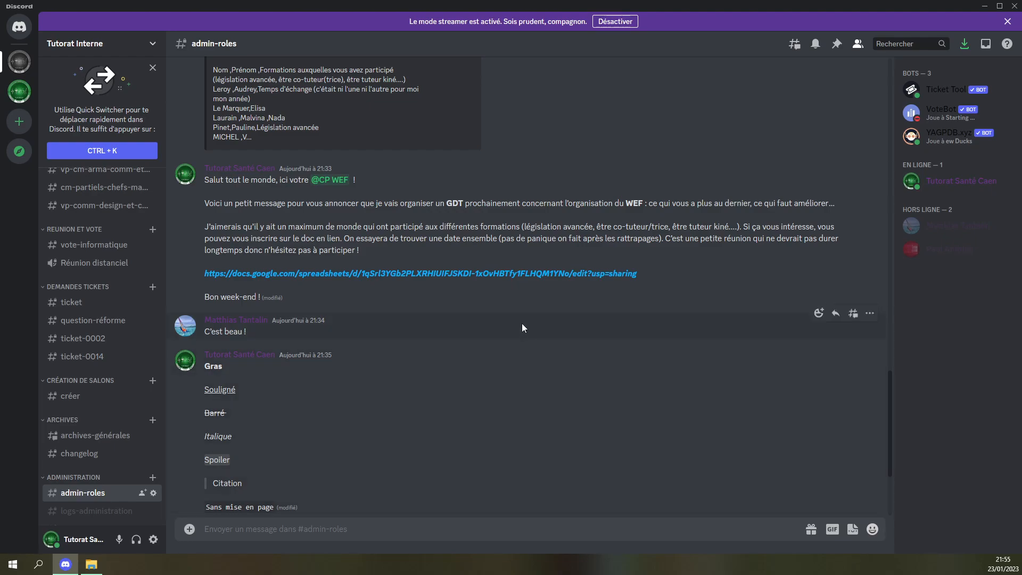
pyautogui.scroll(3, 672, 376)
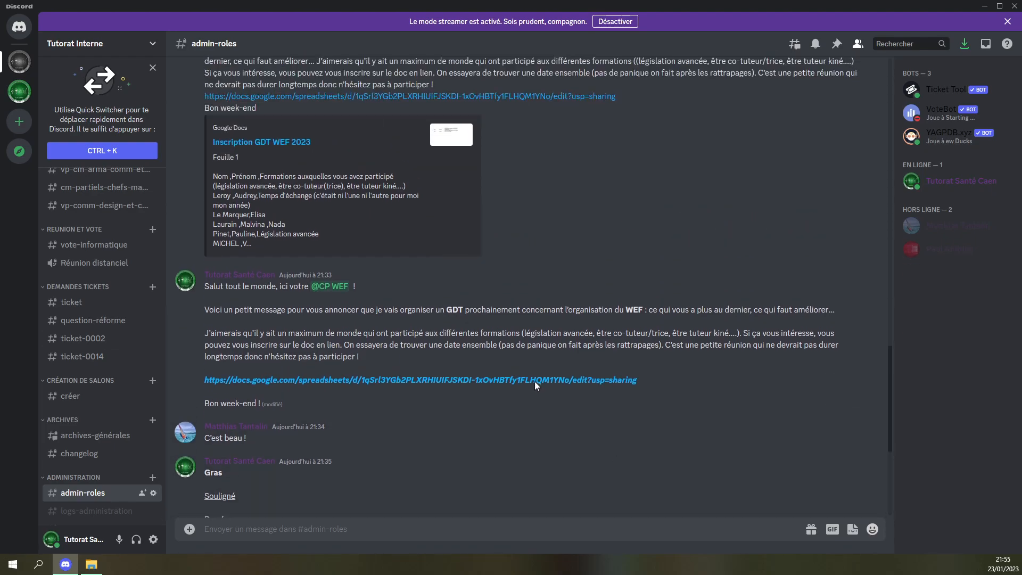